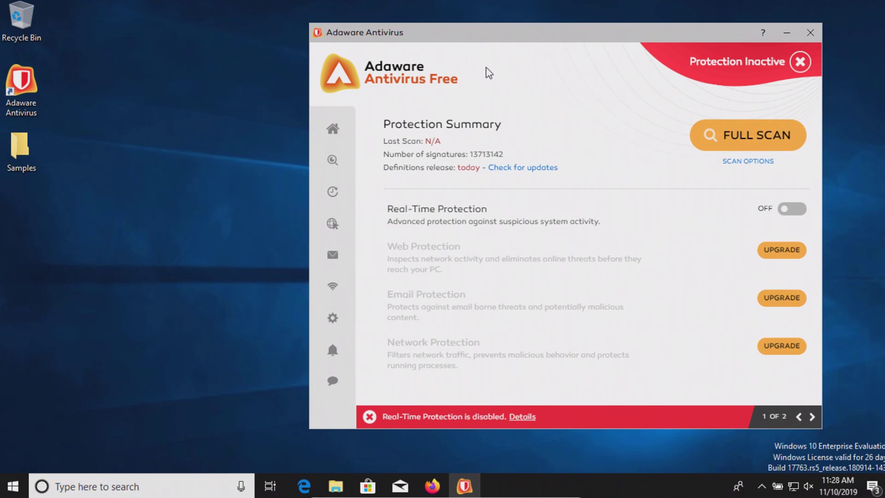
Glance at the Samples folder, then check for newer virus definitions.
{"action": "double_click", "coordinate": [25, 144]}
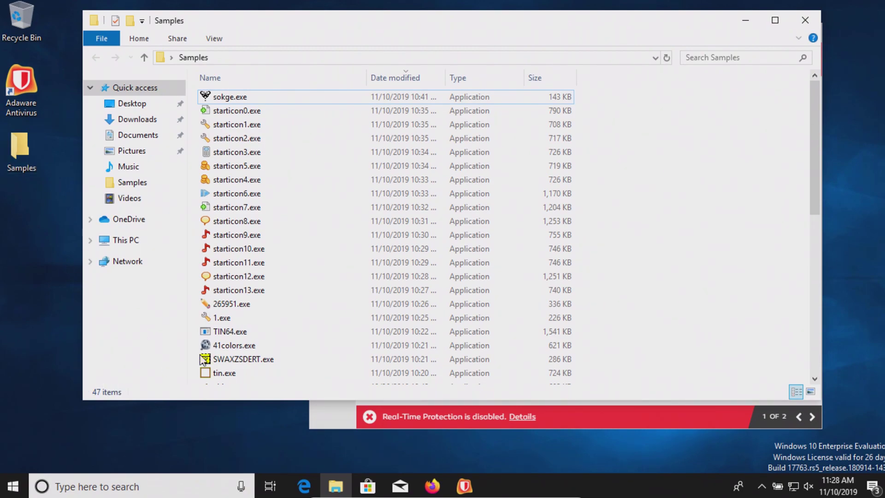
{"action": "left_click_drag", "start_coordinate": [810, 146], "coordinate": [828, 290]}
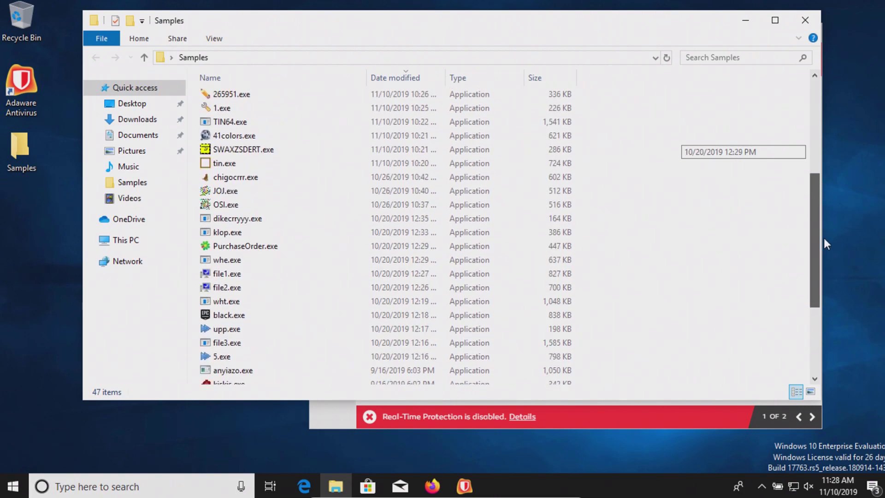
{"action": "left_click_drag", "start_coordinate": [828, 291], "coordinate": [833, 117]}
{"action": "left_click", "coordinate": [743, 23]}
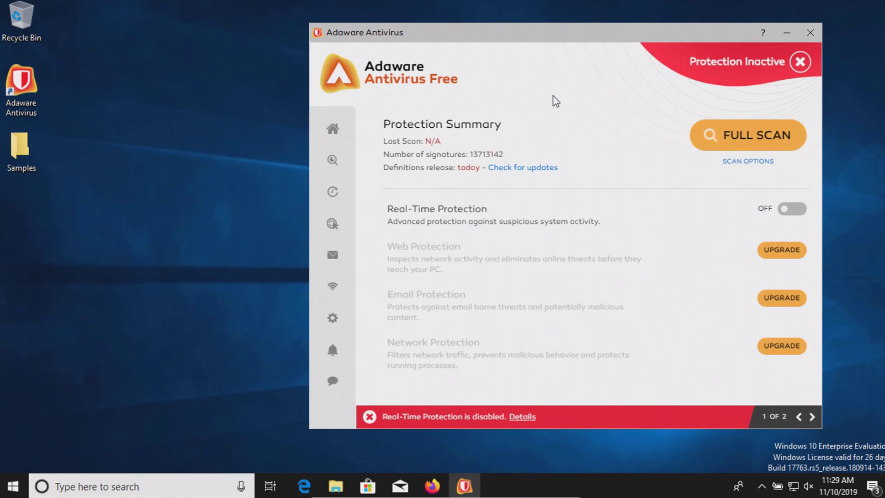
{"action": "left_click", "coordinate": [526, 177]}
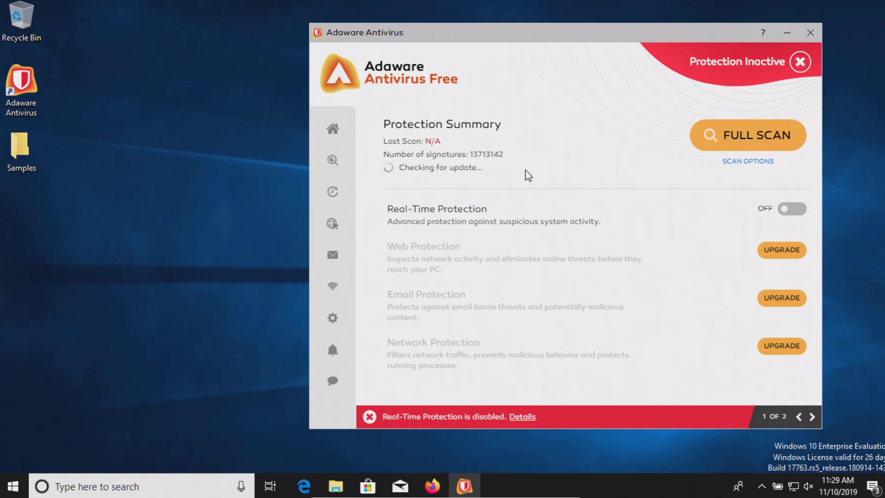
Bring Adaware back from the system tray and view the Real-Time Protection settings page.
{"action": "left_click", "coordinate": [761, 484]}
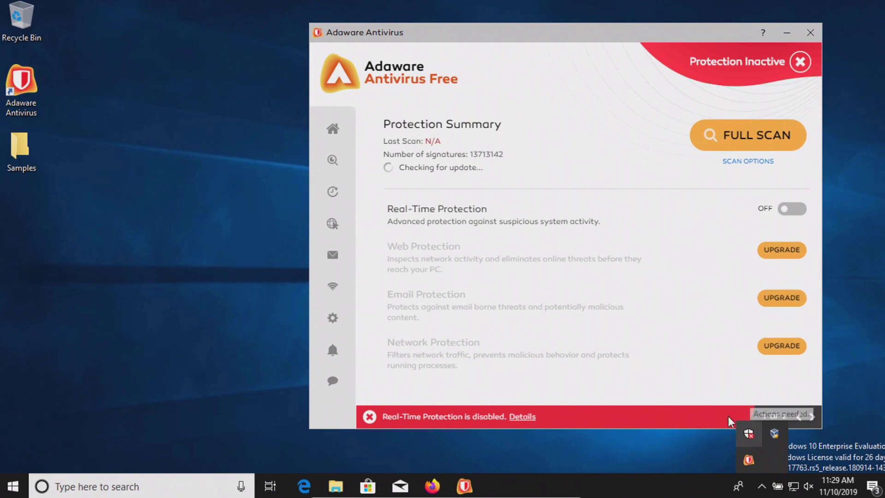
{"action": "left_click", "coordinate": [537, 80]}
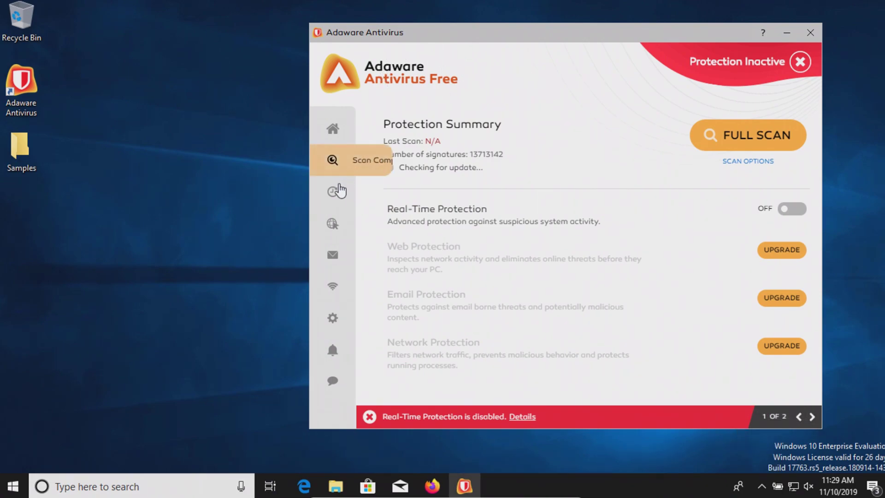
{"action": "left_click", "coordinate": [345, 197]}
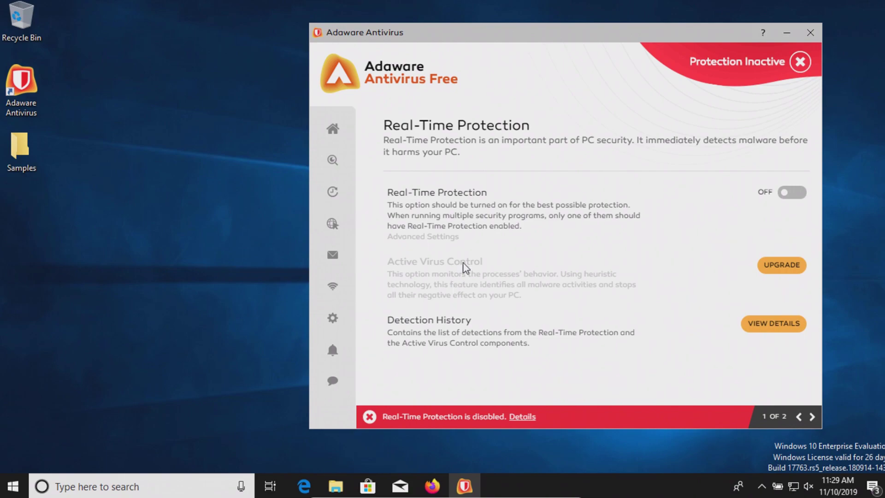
{"action": "left_click", "coordinate": [329, 126]}
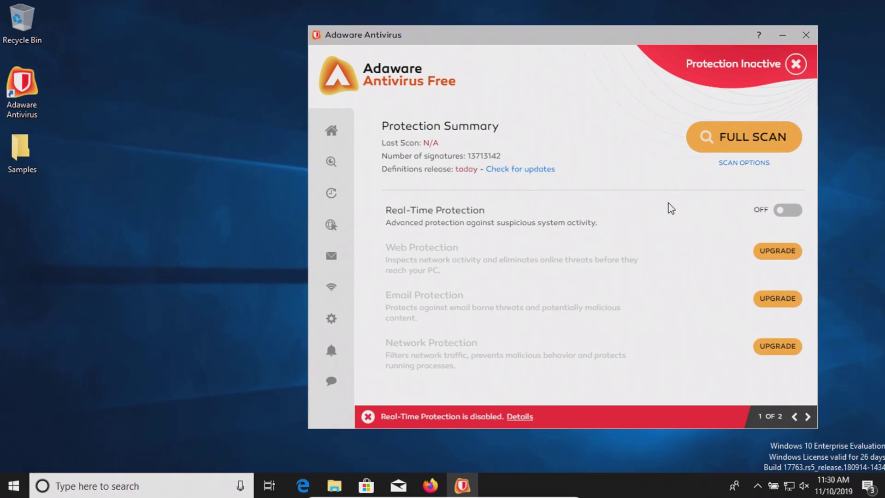
Switch real-time protection on and recheck the 47 executables in the Samples folder.
{"action": "left_click", "coordinate": [786, 214]}
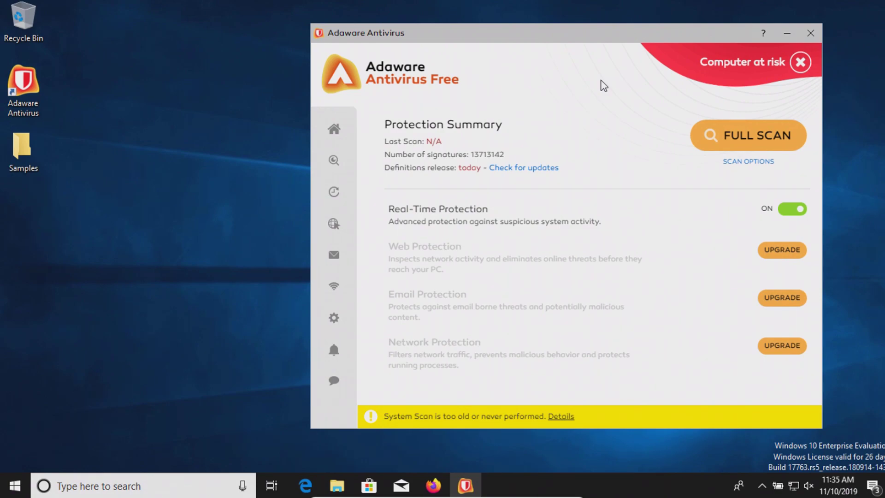
{"action": "double_click", "coordinate": [21, 148]}
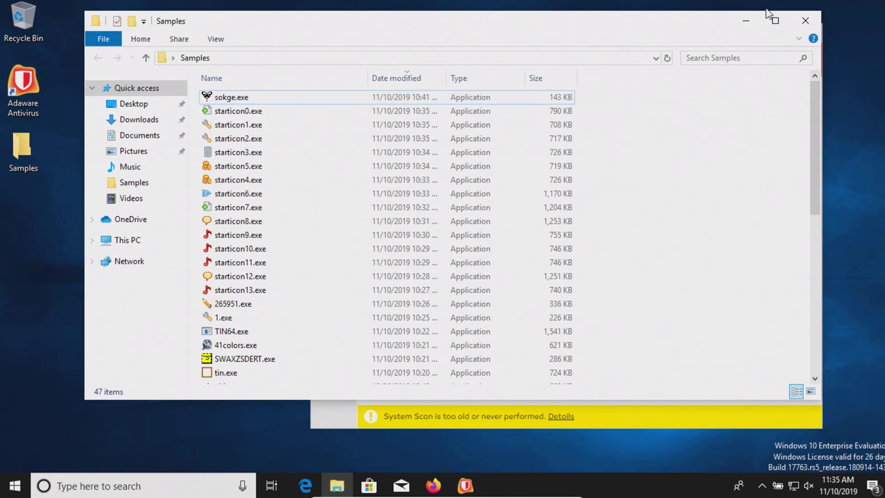
{"action": "left_click", "coordinate": [750, 22]}
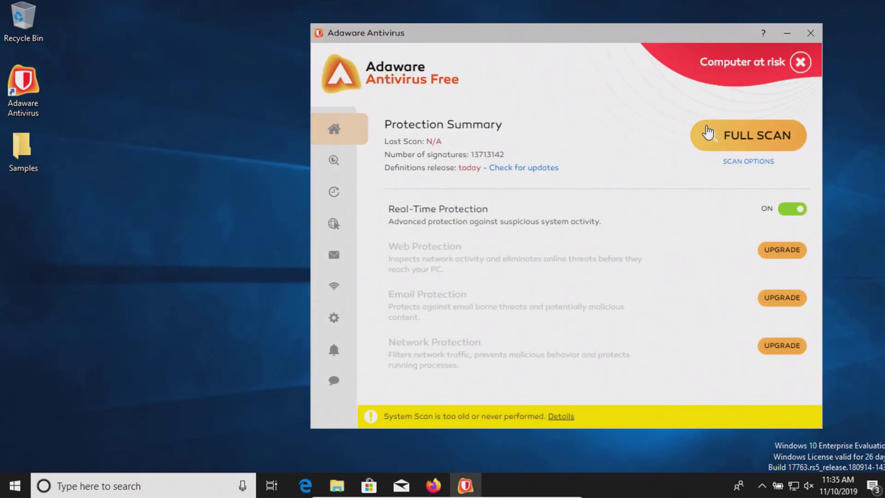
Launch a full scan and wait for the Scan Summary listing Trojan detections.
{"action": "left_click", "coordinate": [736, 144]}
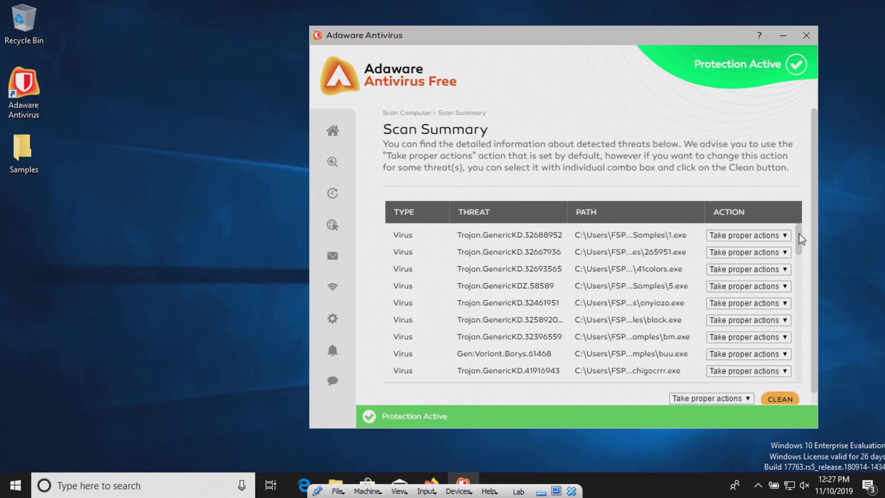
{"action": "left_click_drag", "start_coordinate": [802, 238], "coordinate": [805, 366]}
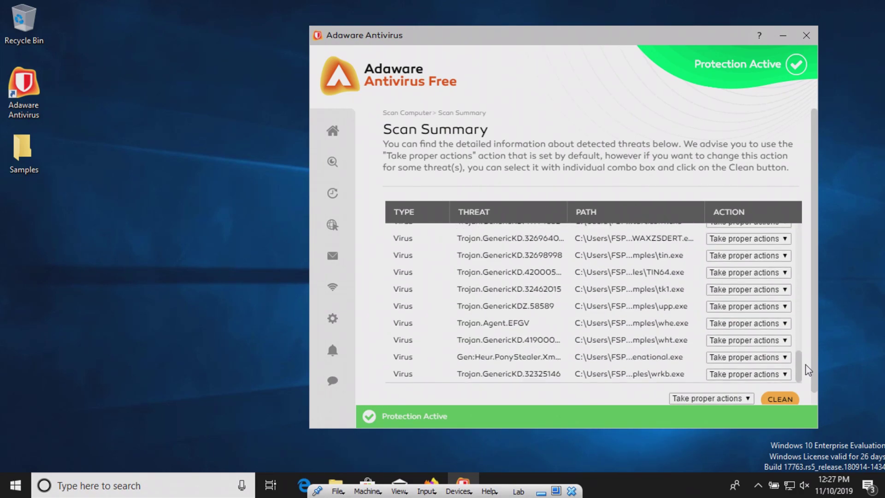
Clean all detected threats, keeping the bottom action on 'Take proper actions'.
{"action": "left_click", "coordinate": [749, 398]}
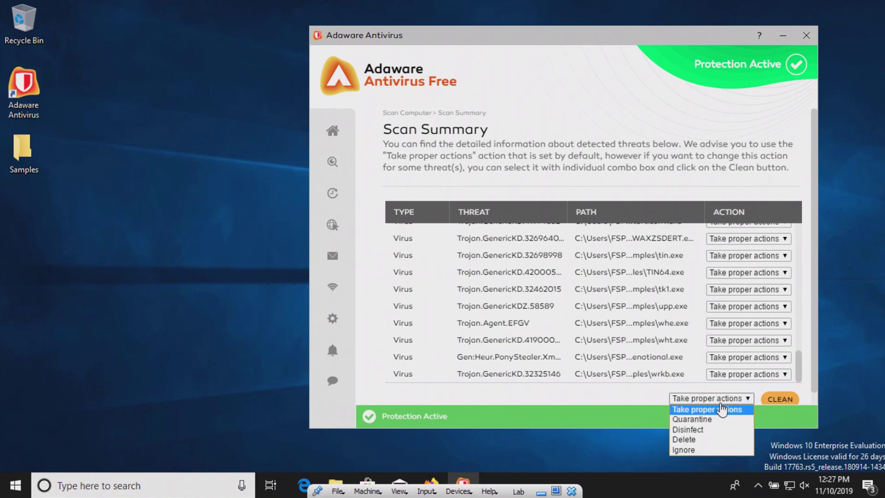
{"action": "left_click", "coordinate": [748, 401]}
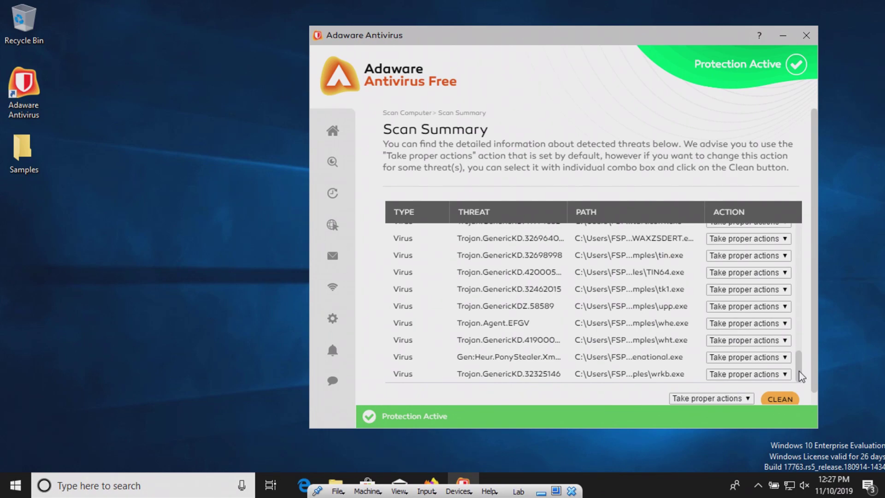
{"action": "mouse_move", "coordinate": [799, 372]}
{"action": "left_mouse_down"}
{"action": "mouse_move", "coordinate": [806, 293]}
{"action": "mouse_move", "coordinate": [796, 226]}
{"action": "left_mouse_up"}
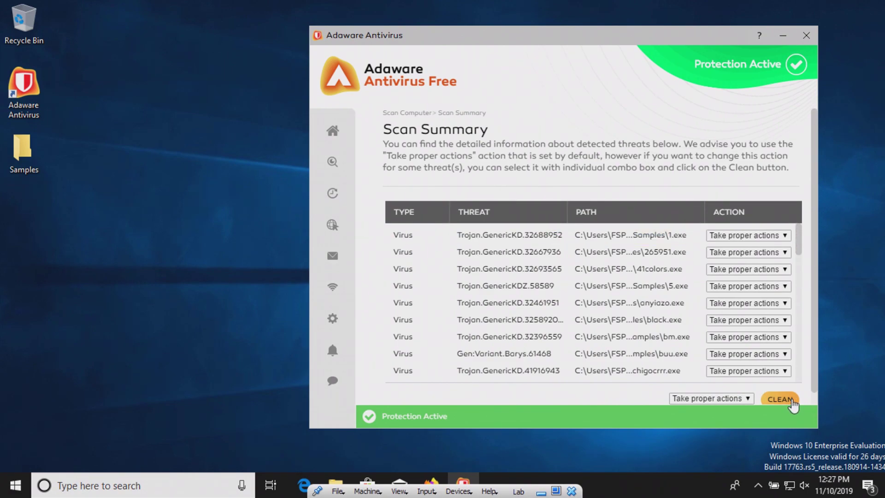
{"action": "left_click", "coordinate": [781, 399]}
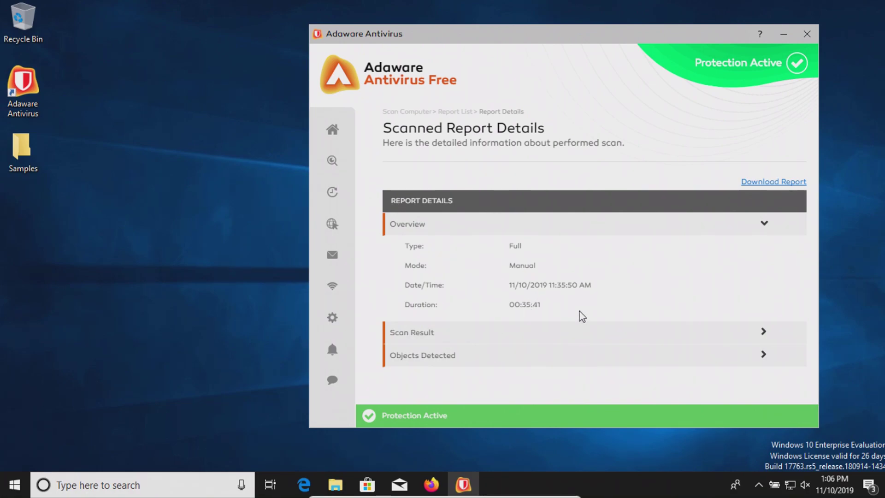
{"action": "double_click", "coordinate": [27, 151]}
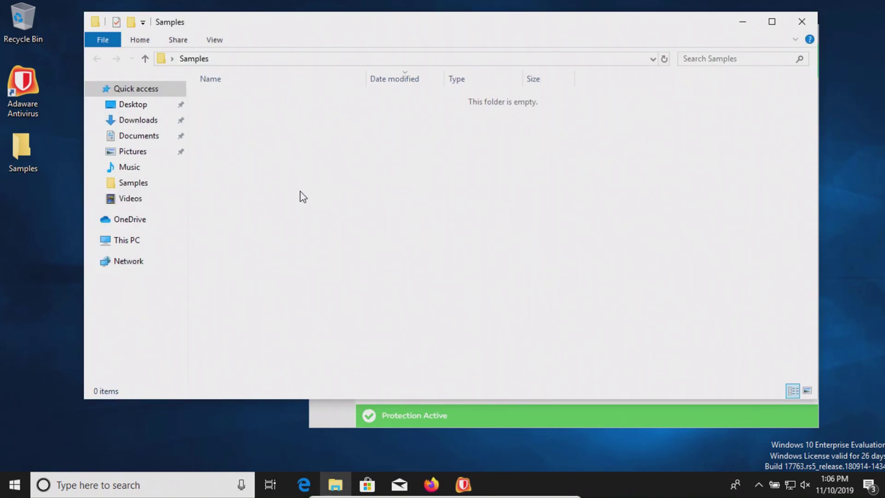
{"action": "left_click", "coordinate": [743, 21]}
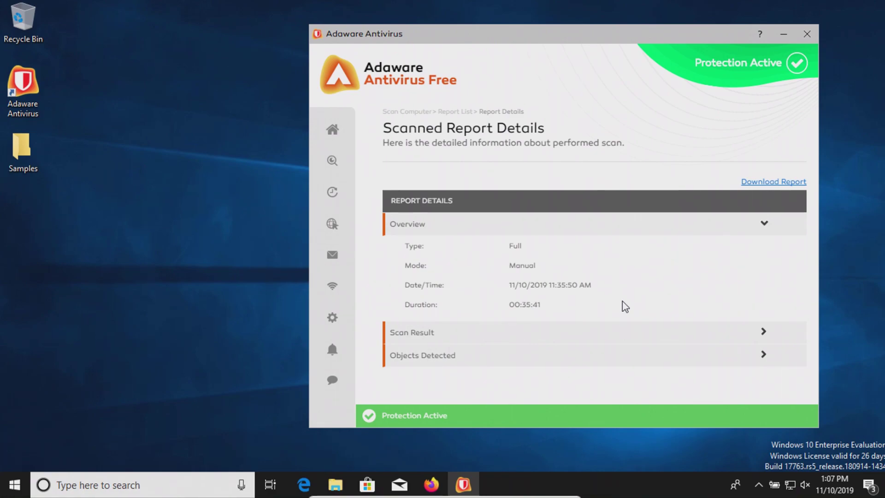
Show the scan results (47 infected, 44 deleted, 3 quarantined) and the detected objects list.
{"action": "left_click", "coordinate": [766, 332]}
{"action": "scroll", "coordinate": [720, 312], "scroll_direction": "down", "scroll_amount": 1}
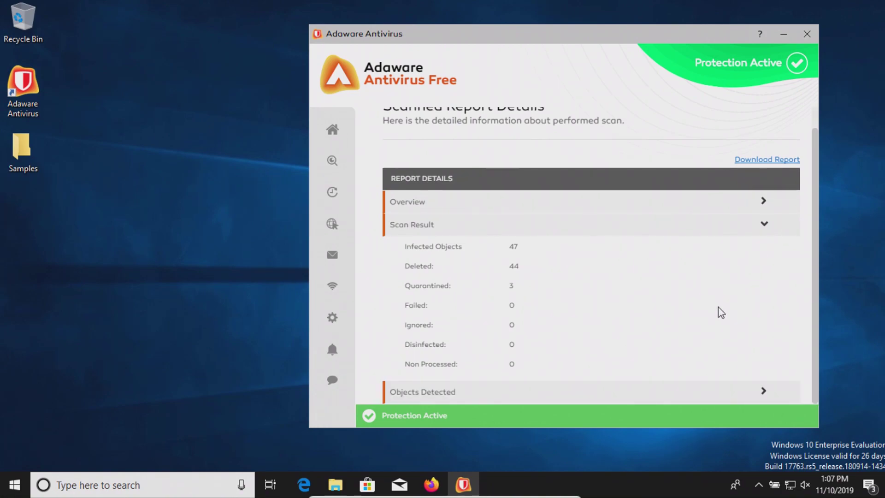
{"action": "left_click", "coordinate": [759, 393]}
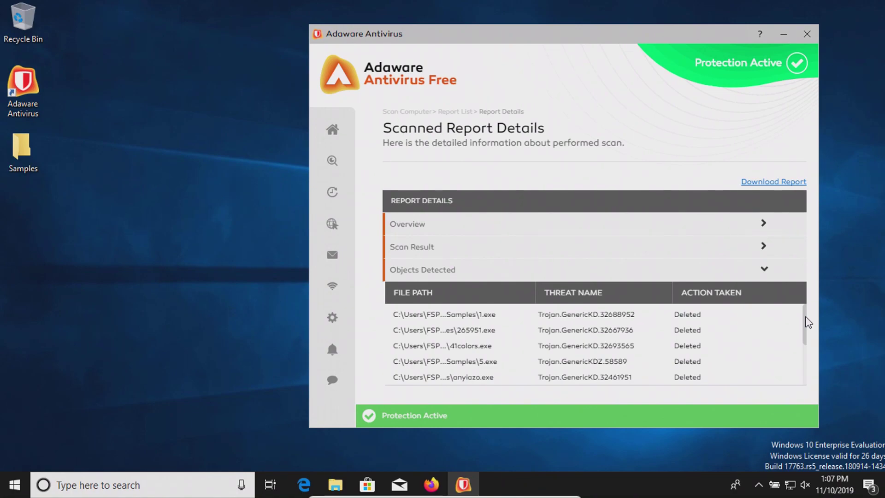
{"action": "left_click_drag", "start_coordinate": [806, 322], "coordinate": [804, 380]}
{"action": "scroll", "coordinate": [805, 353], "scroll_direction": "down", "scroll_amount": 2}
{"action": "scroll", "coordinate": [806, 352], "scroll_direction": "up", "scroll_amount": 5}
Look through the Real-Time, Web and Email Protection pages, then go back Home.
{"action": "left_click", "coordinate": [335, 197]}
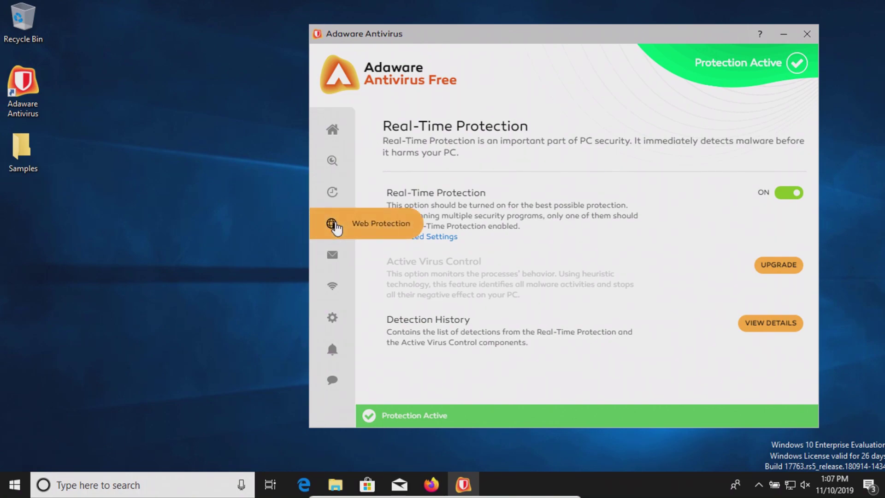
{"action": "left_click", "coordinate": [335, 228]}
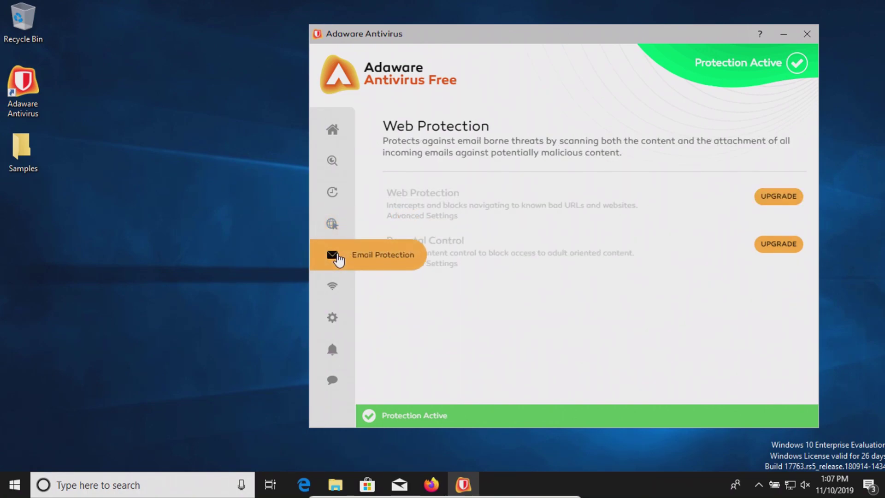
{"action": "left_click", "coordinate": [333, 256]}
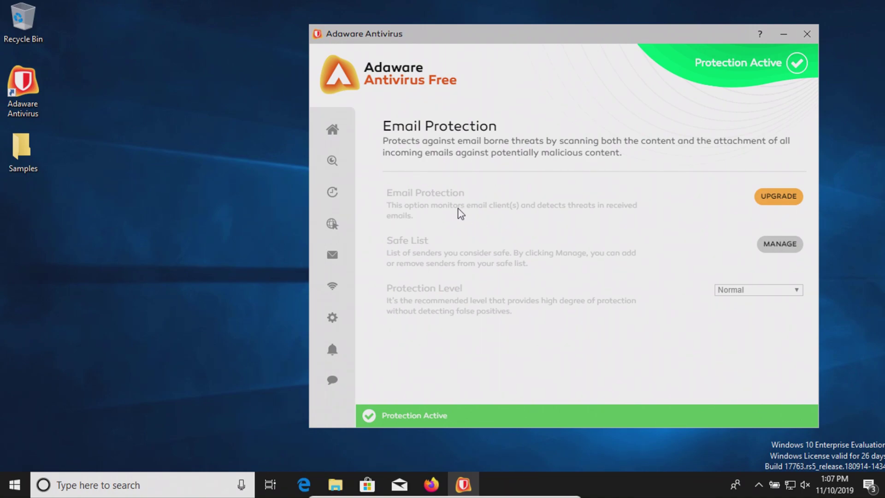
{"action": "left_click", "coordinate": [335, 132]}
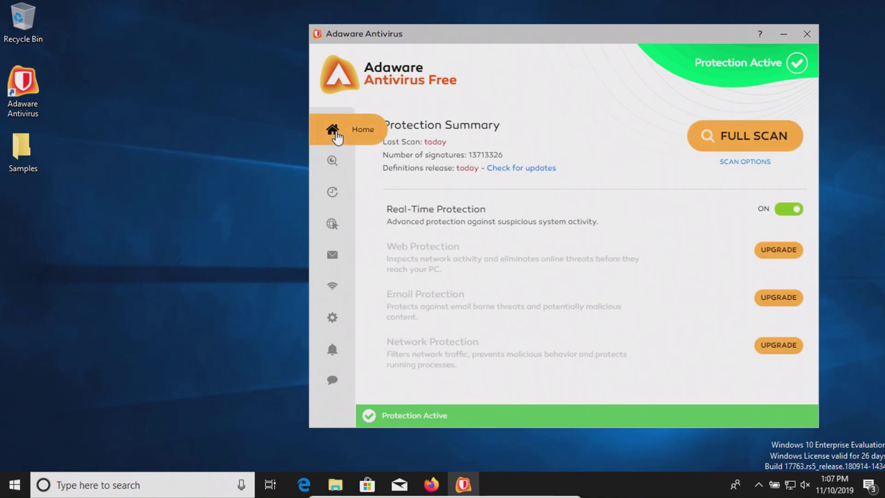